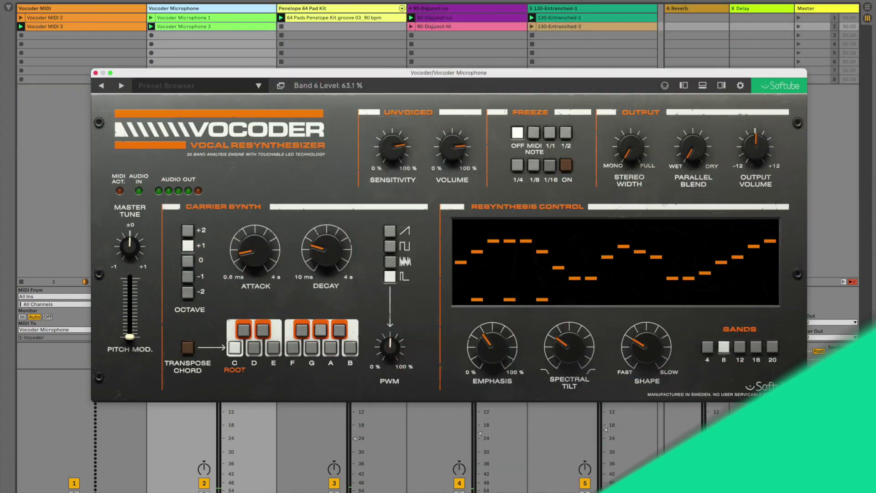
- Turn the volumes of tracks 3 and 5 down to about -36 dB in the mixer
click(225, 445)
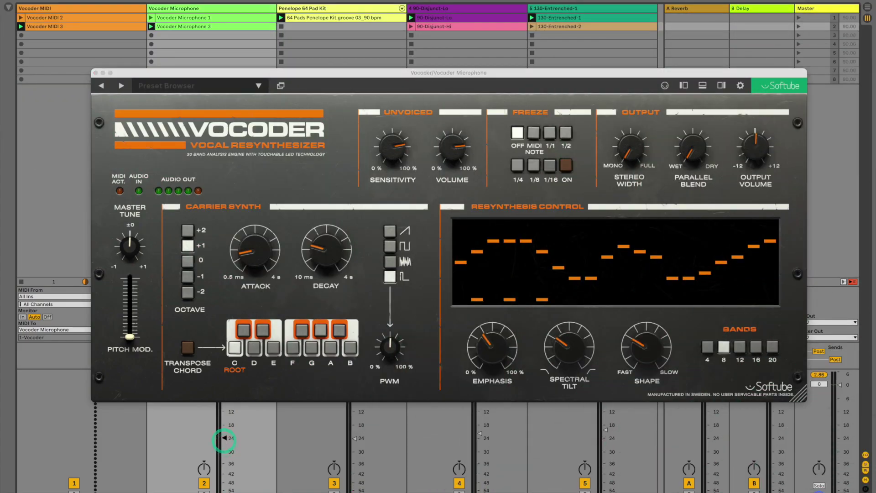
click(354, 465)
click(479, 447)
click(605, 466)
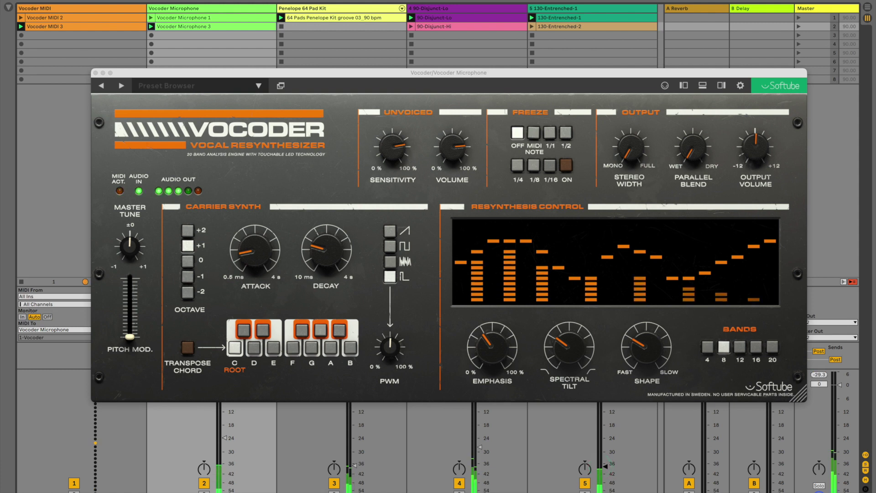
- Redraw the vocoder band levels, use all 20 bands, and turn Shape toward Slow
mouse_move(461, 241)
mouse_down()
mouse_move(504, 268)
mouse_move(548, 245)
mouse_move(645, 248)
mouse_move(632, 270)
mouse_move(700, 245)
mouse_move(766, 258)
mouse_move(794, 254)
mouse_up()
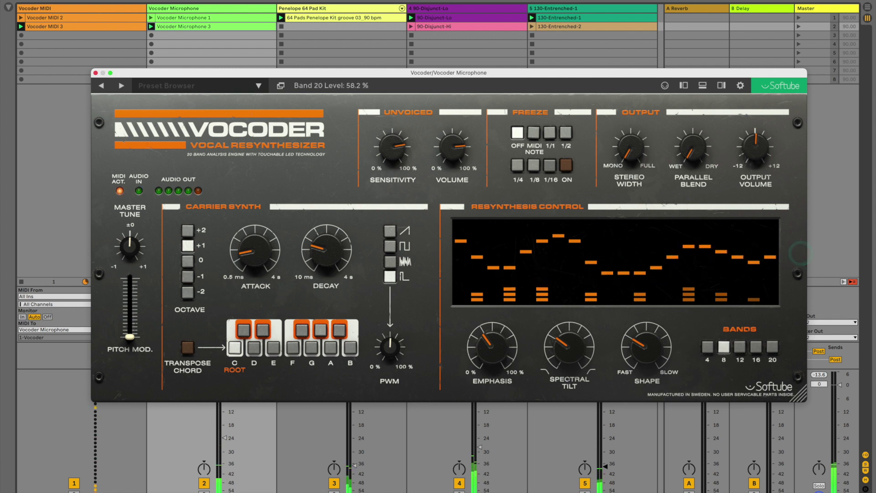
click(773, 347)
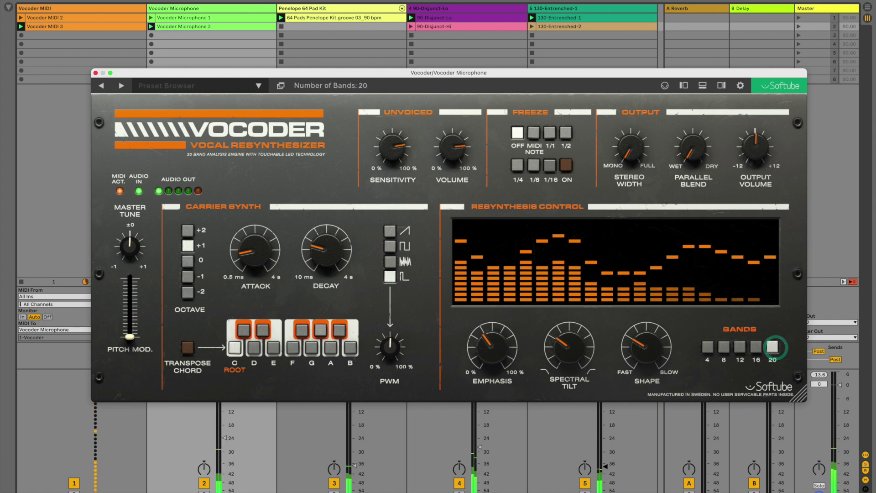
drag(650, 349, 652, 305)
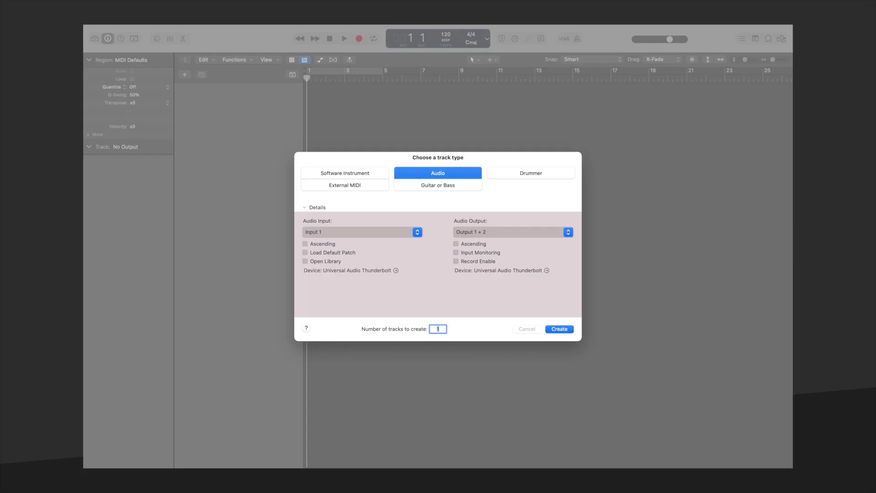
- Create an audio track named Vocoder Microphone, arm it, and start recording the microphone
click(414, 173)
click(413, 172)
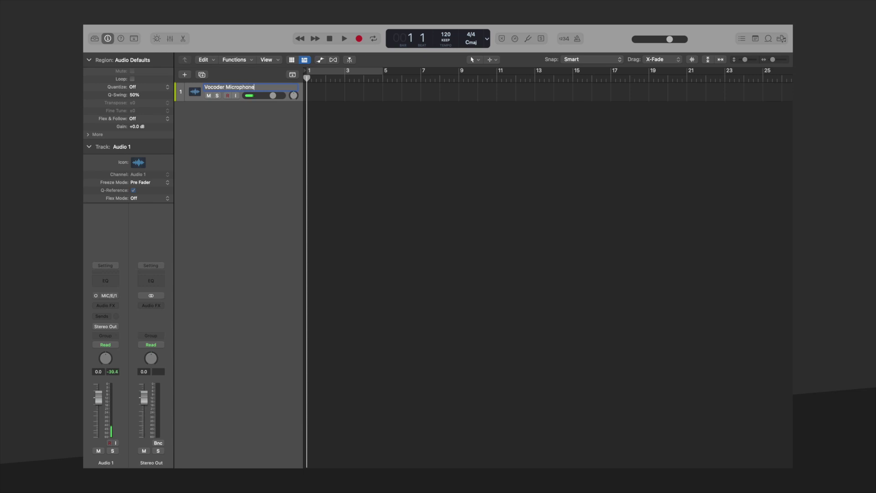
key(Return)
click(228, 96)
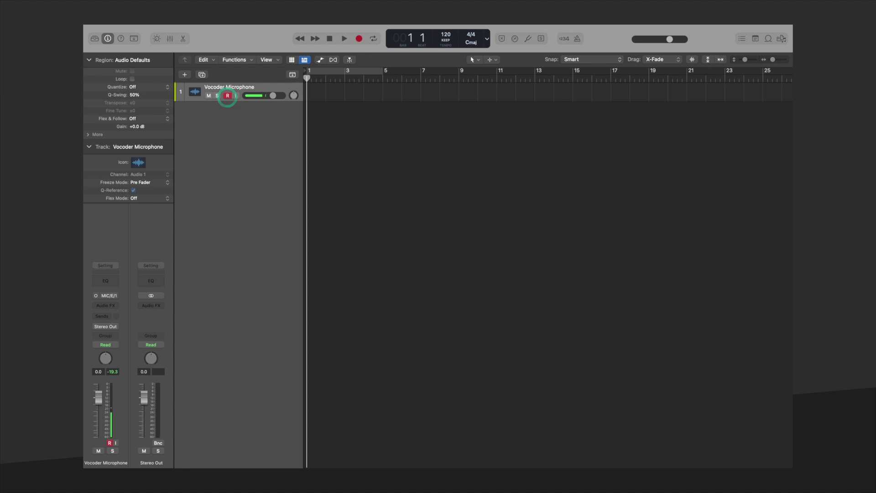
key(r)
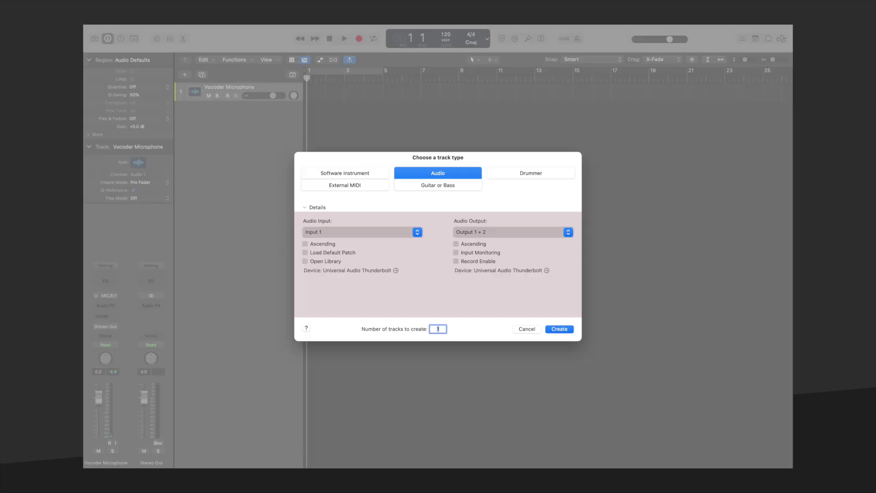
- Create a Software Instrument track with the Vocoder from AU MIDI-controlled Effects loaded
click(347, 172)
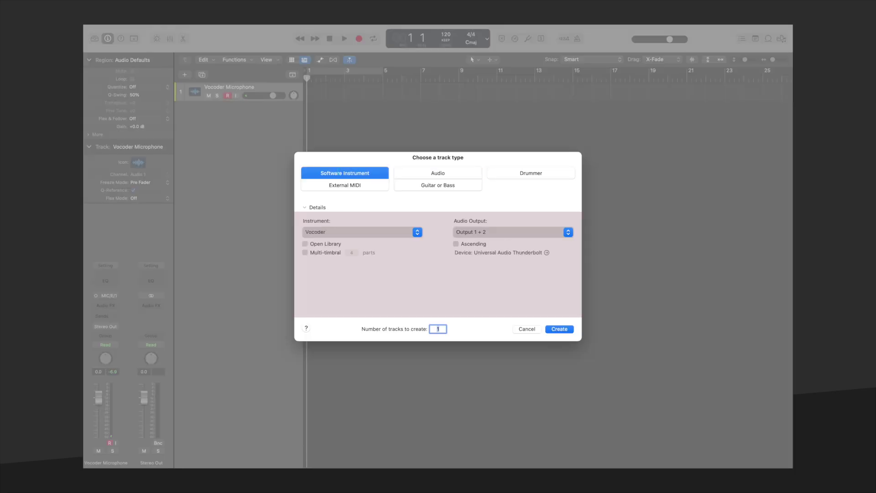
click(362, 232)
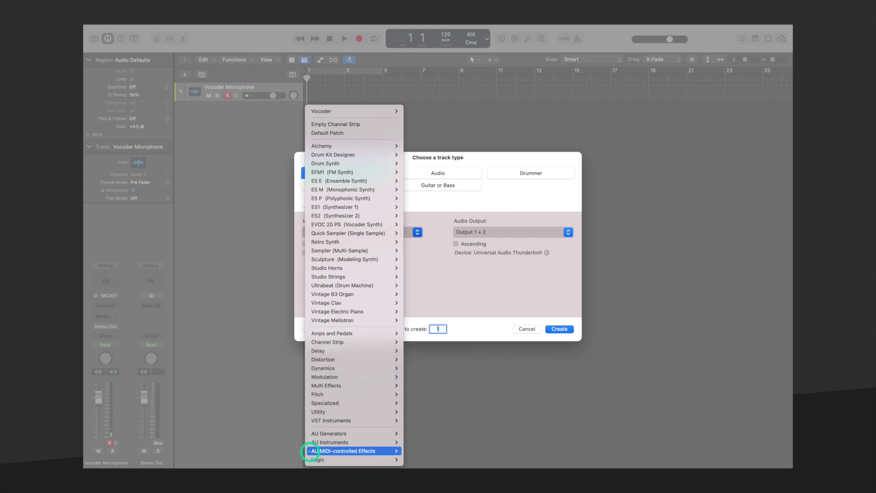
click(310, 451)
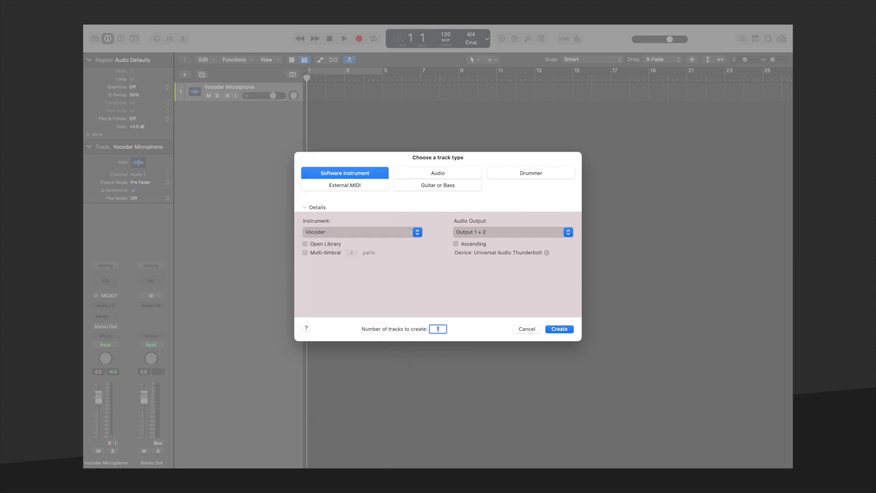
click(560, 329)
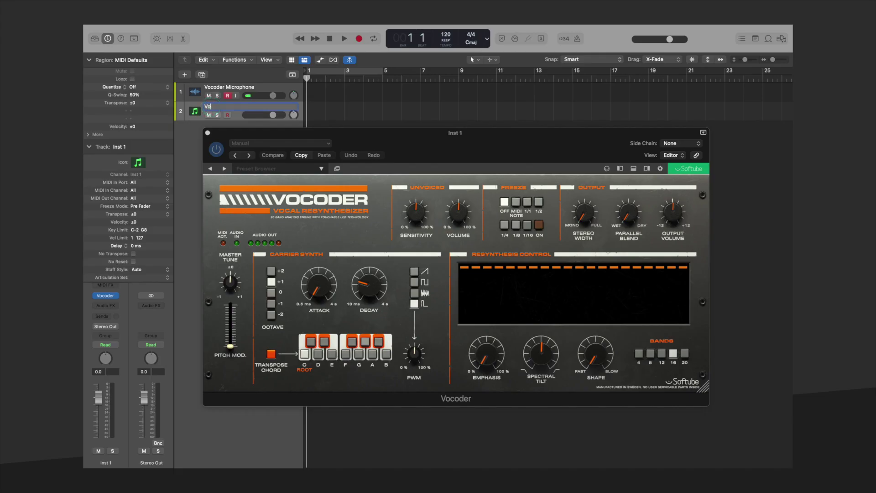
- Name the track Vocoder MIDI, arm it, set side chain to Input 1, disable Transpose Chord, and record
text(Vocoder MIDI)
click(227, 115)
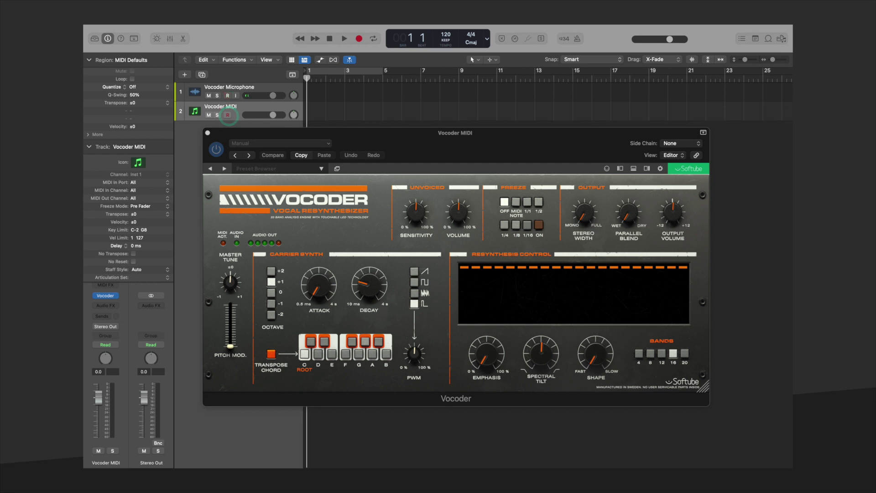
click(680, 143)
mouse_move(674, 166)
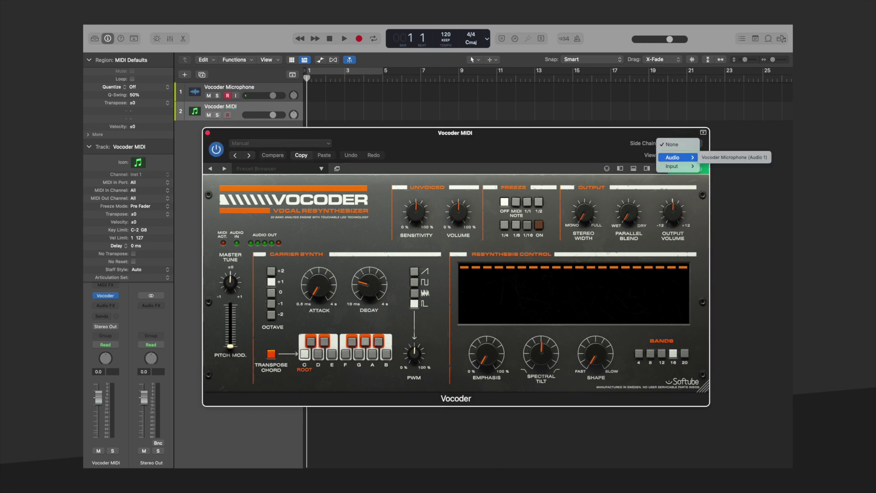
click(708, 166)
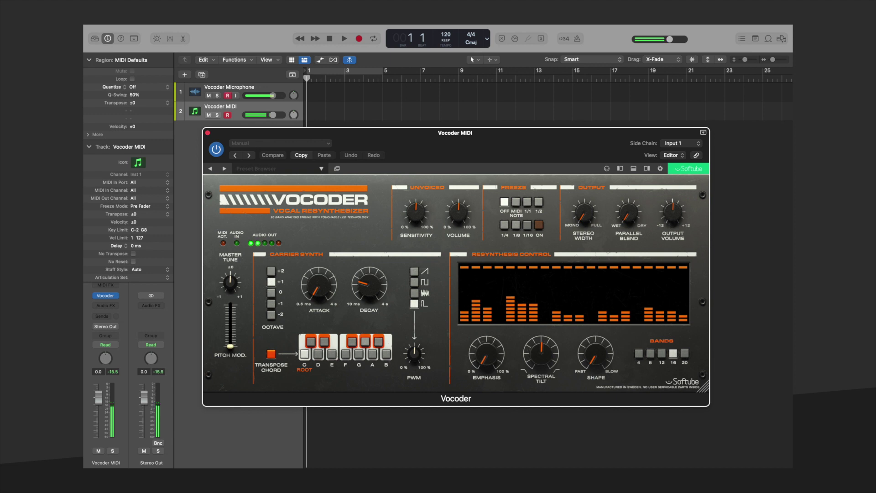
click(271, 354)
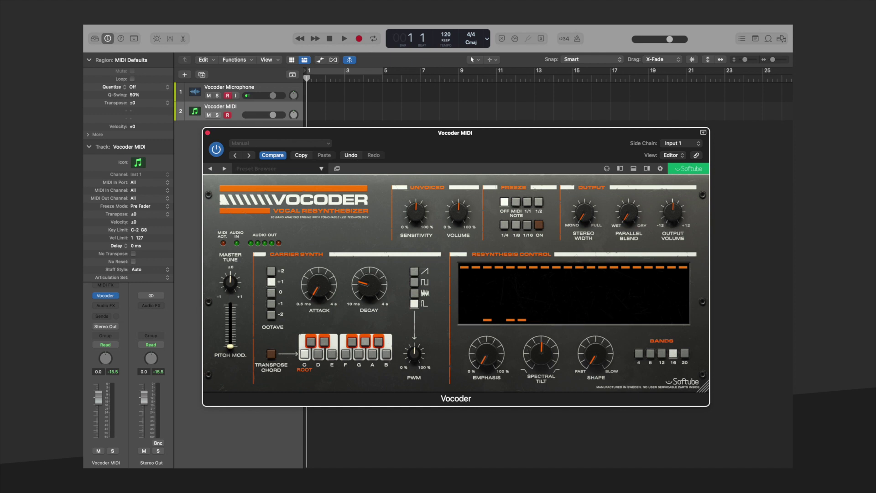
key(r)
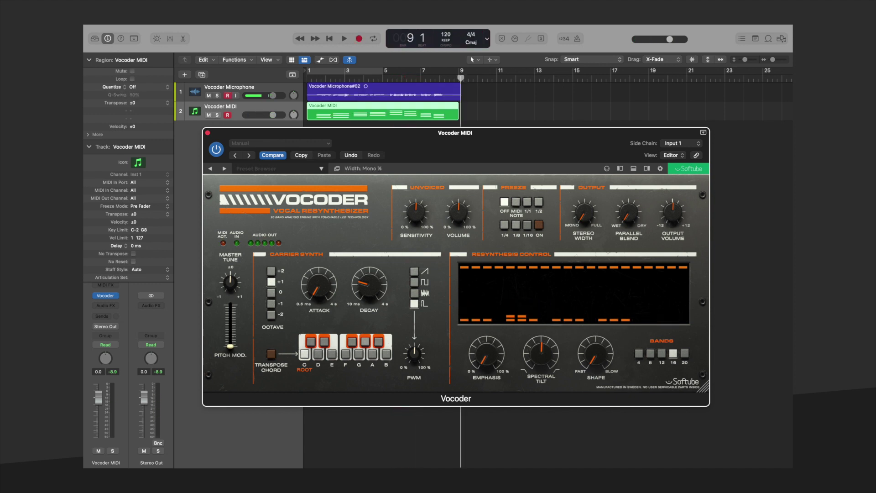
- Bring up the Vocoder's Side Chain source choices after the recording stops
click(681, 143)
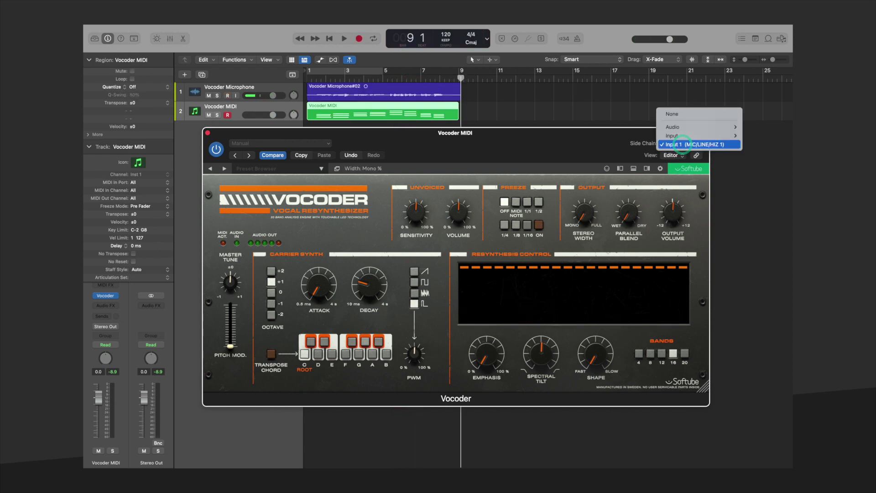
- Set side chain to Vocoder Microphone, disarm, mute track 1, and play from the start
mouse_move(684, 127)
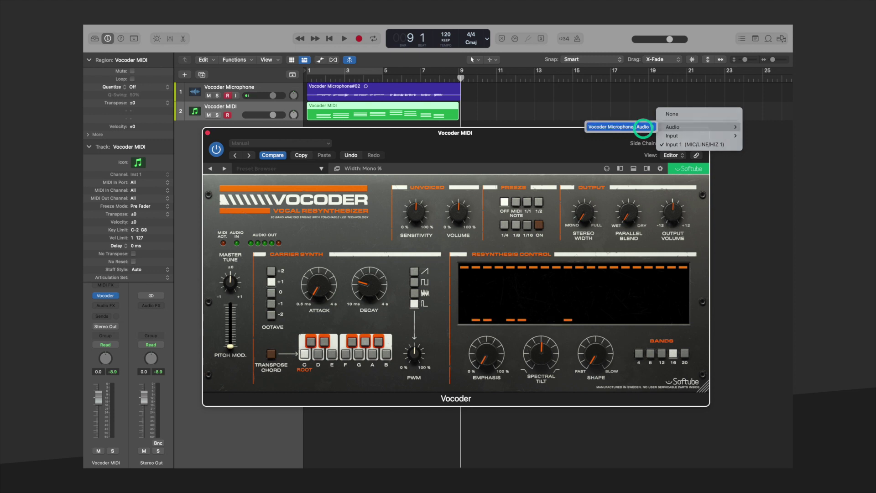
click(644, 127)
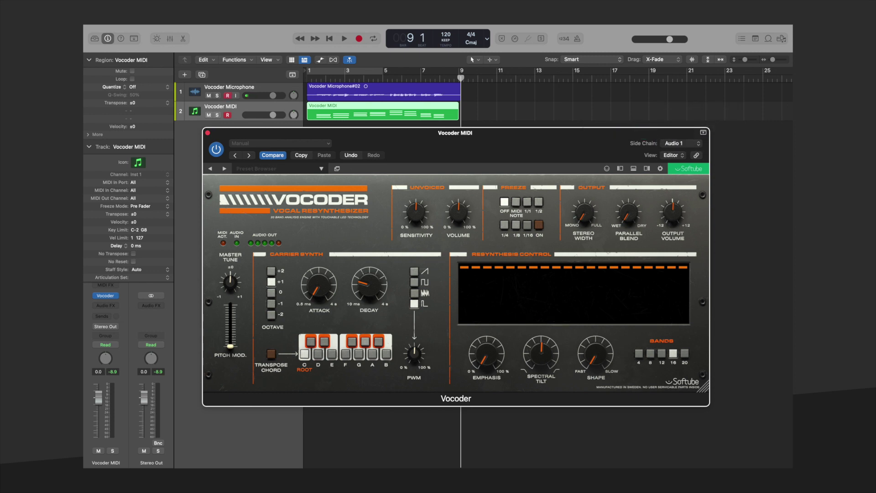
click(228, 115)
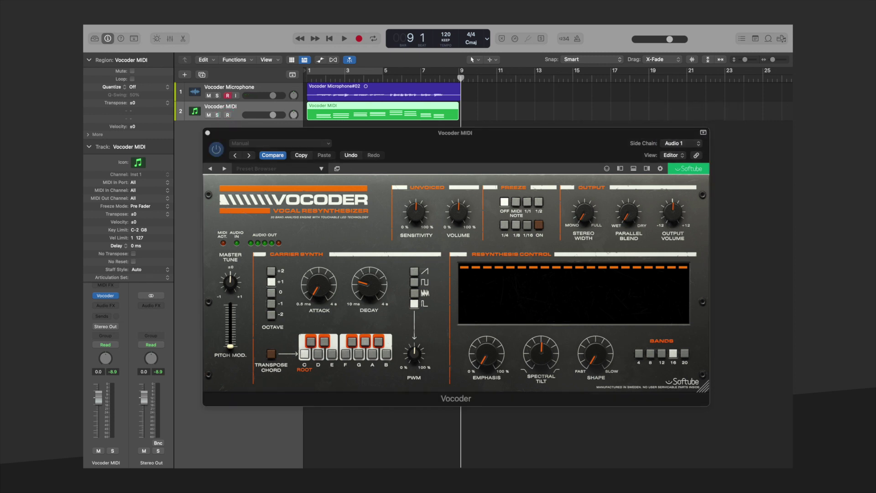
click(209, 96)
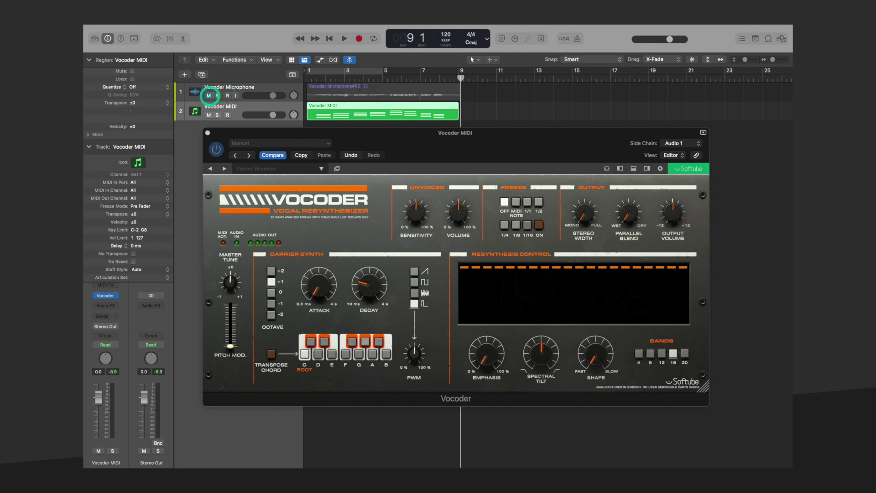
key(Return)
key(space)
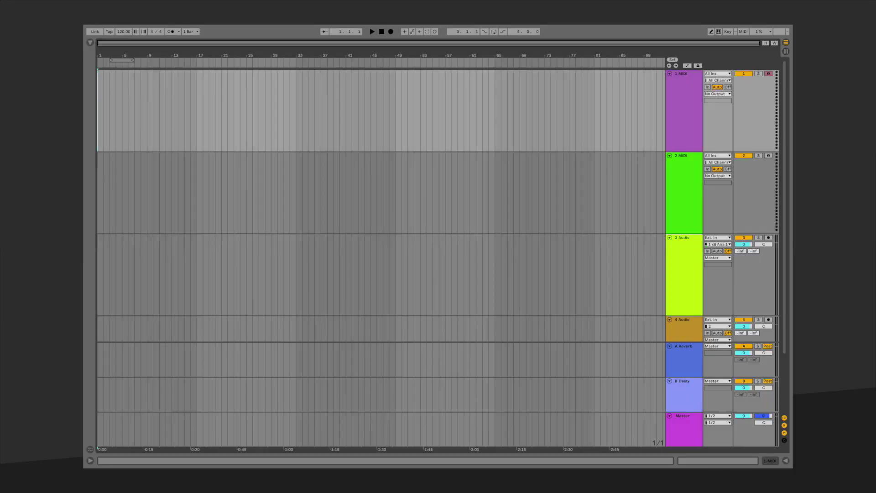
- Rename the first two tracks Vocoder MIDI and Vocoder Microphone
key(ctrl+r)
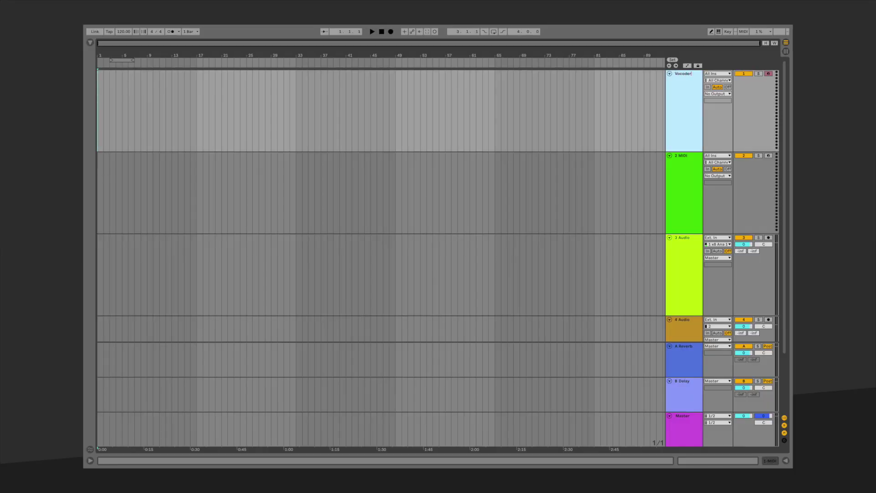
key(Tab)
key(Tab)
text(Vocoder M)
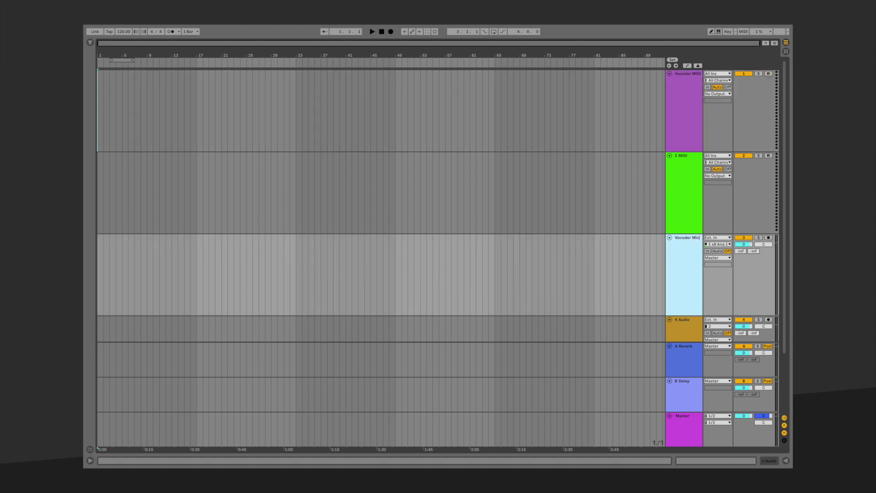
key(Return)
- Delete the unused 2 MIDI and 3 Audio tracks
click(691, 211)
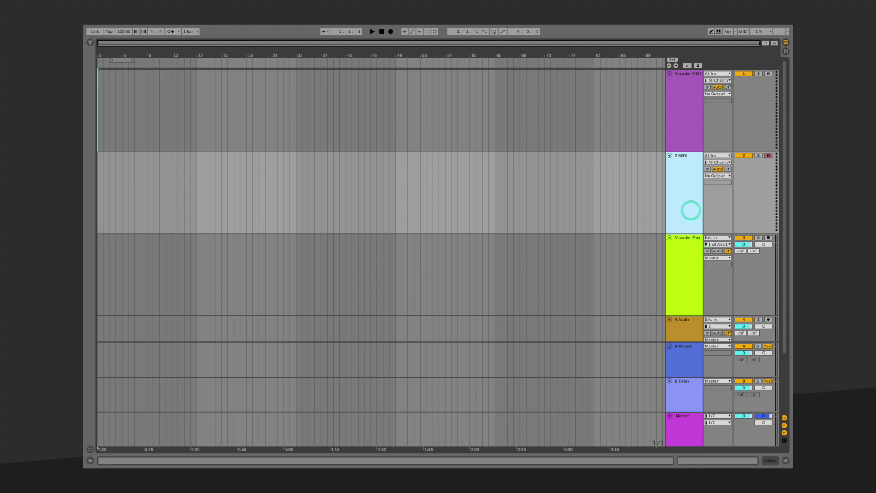
key(Delete)
click(694, 276)
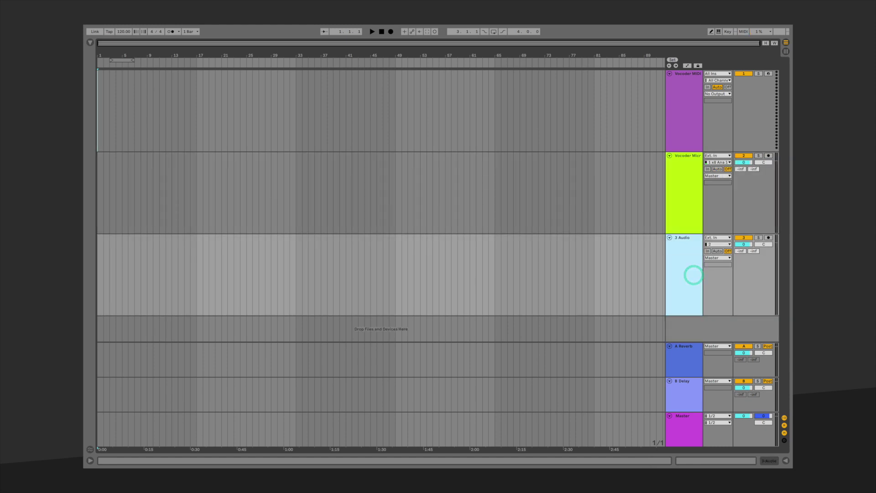
key(Delete)
- Arm Vocoder Microphone, record with a count-in, then stop recording
click(769, 155)
click(391, 31)
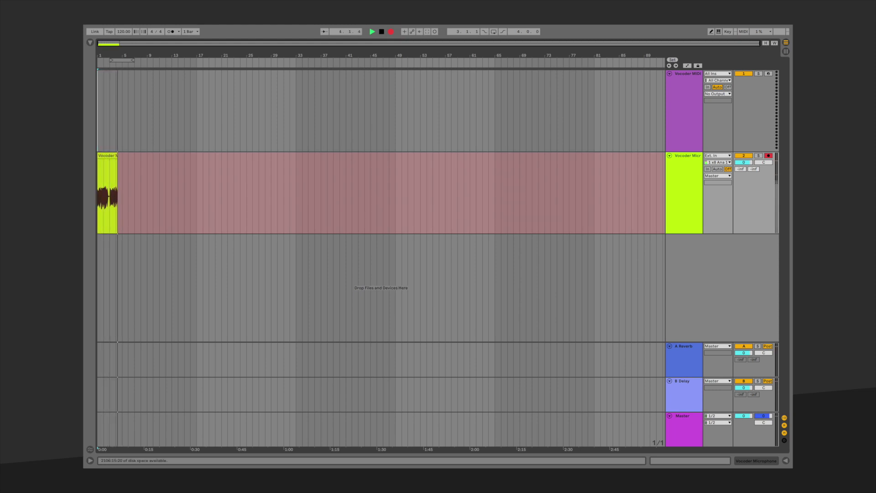
key(space)
key(super+z)
- Put the Softube Vocoder on Vocoder Microphone and route Vocoder MIDI's output into it
click(90, 42)
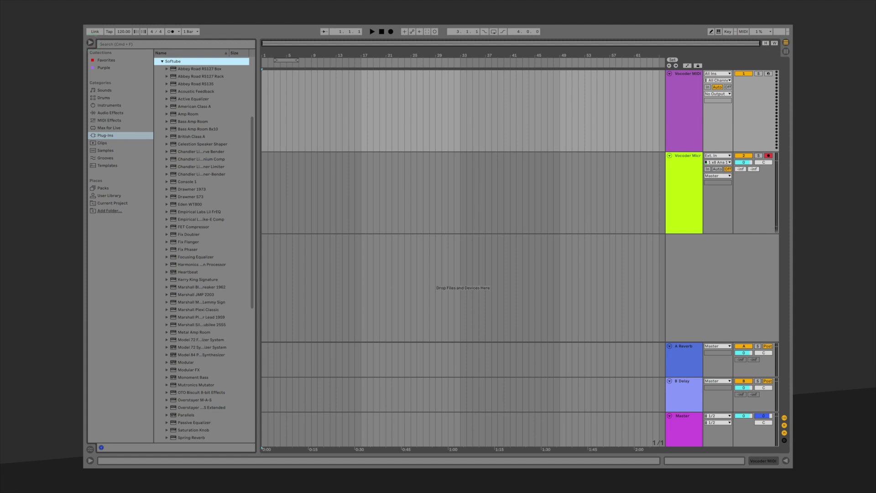
scroll(203, 249, down, 5)
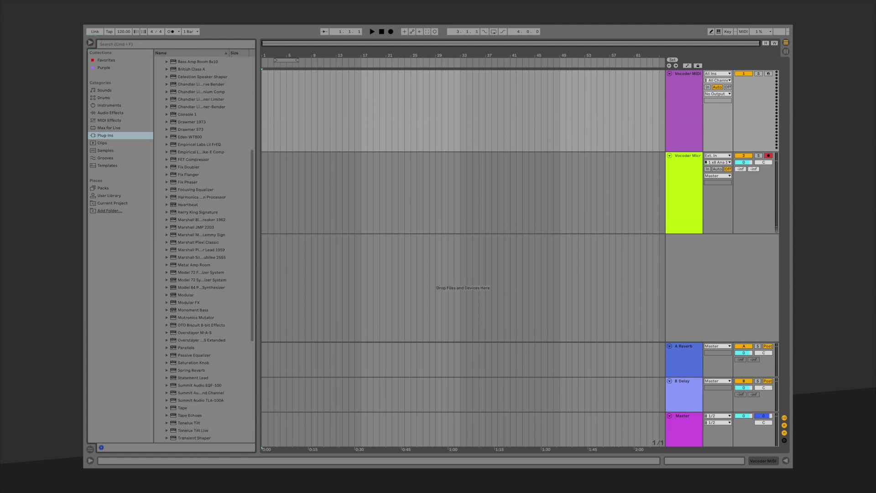
scroll(203, 250, down, 4)
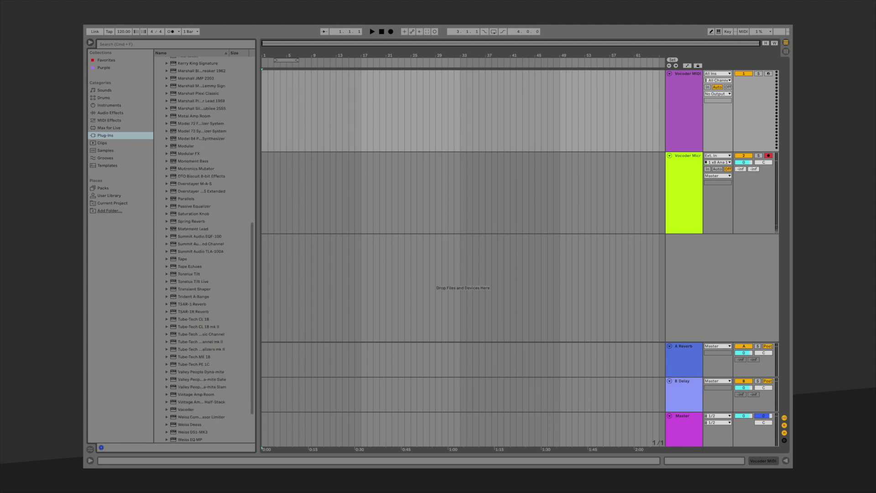
drag(200, 409, 664, 201)
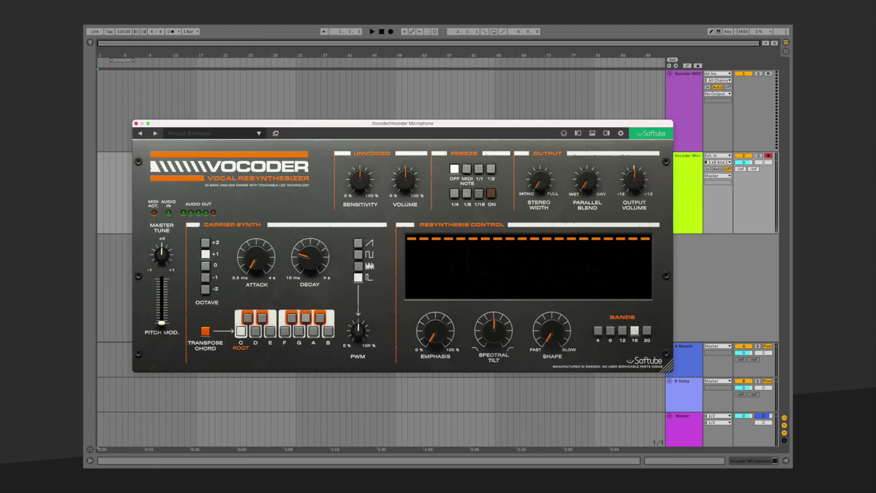
click(729, 94)
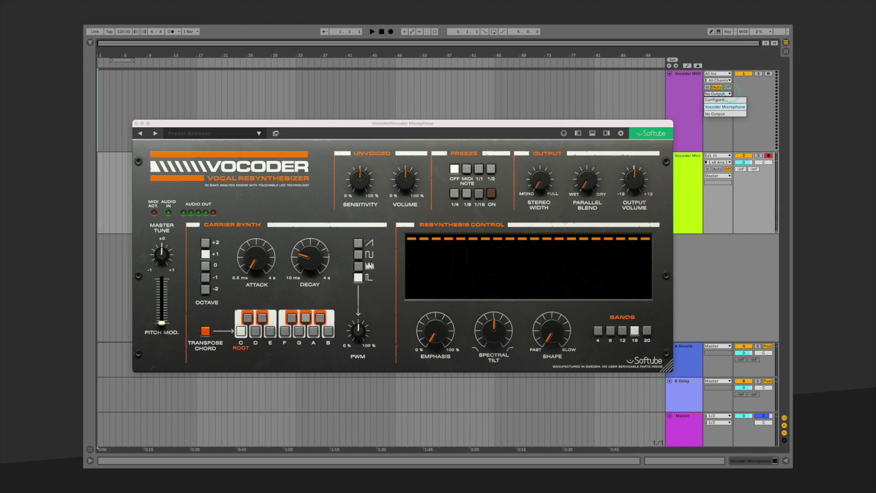
click(724, 107)
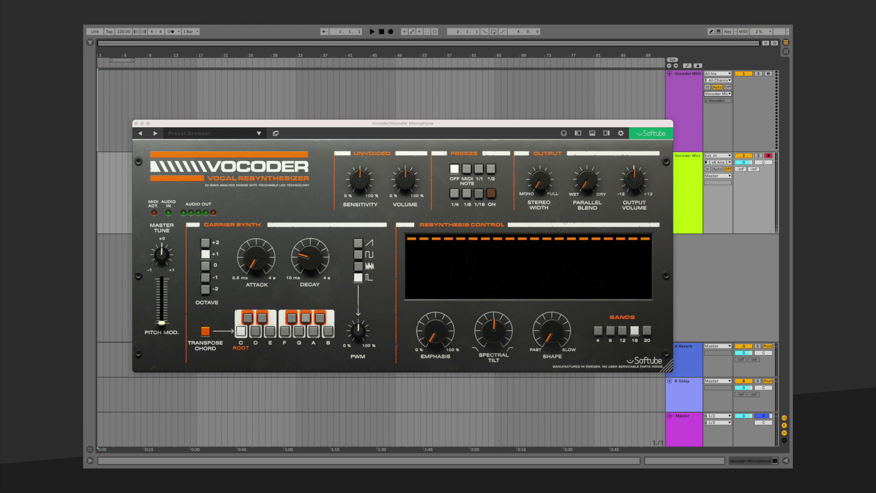
- Arm both tracks, set Vocoder Microphone monitoring to Auto, and turn off Transpose Chord
click(770, 74)
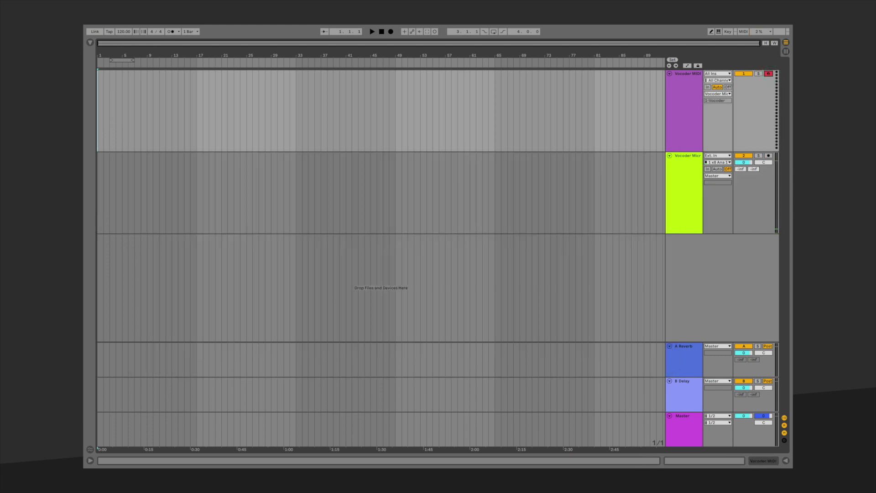
click(769, 156)
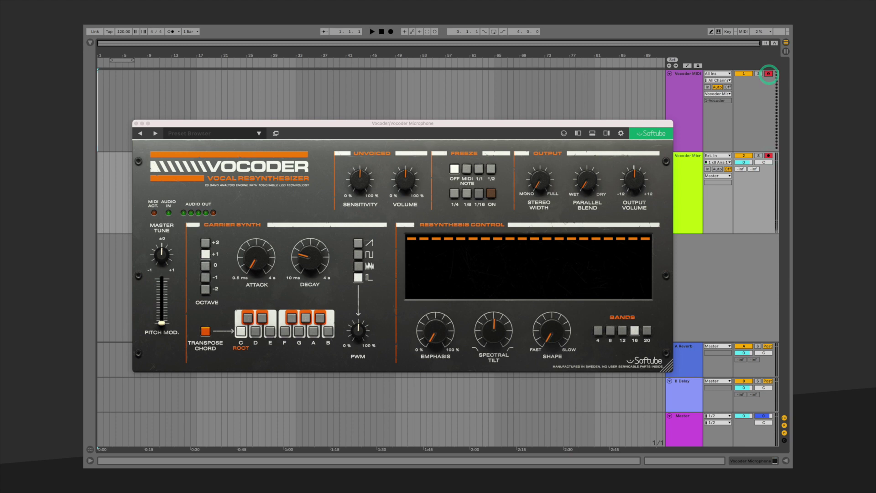
click(718, 169)
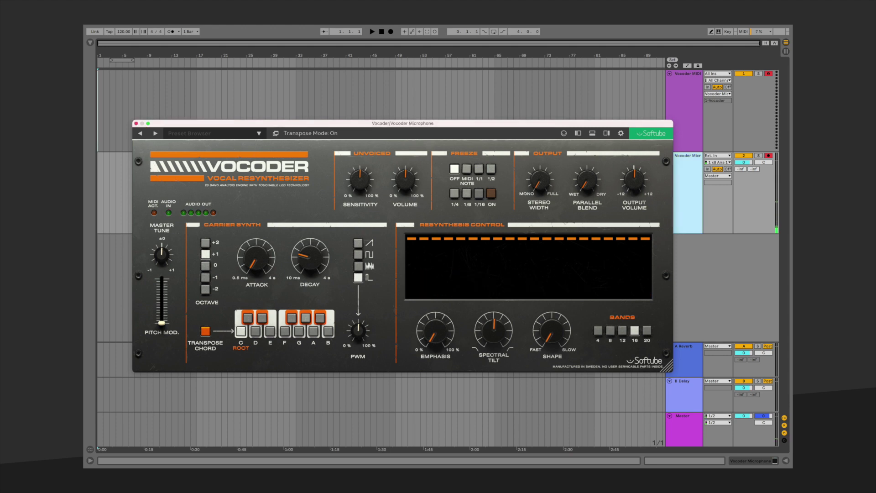
click(205, 332)
- Record a take with F9, stop, disarm both tracks, and play it back
key(F9)
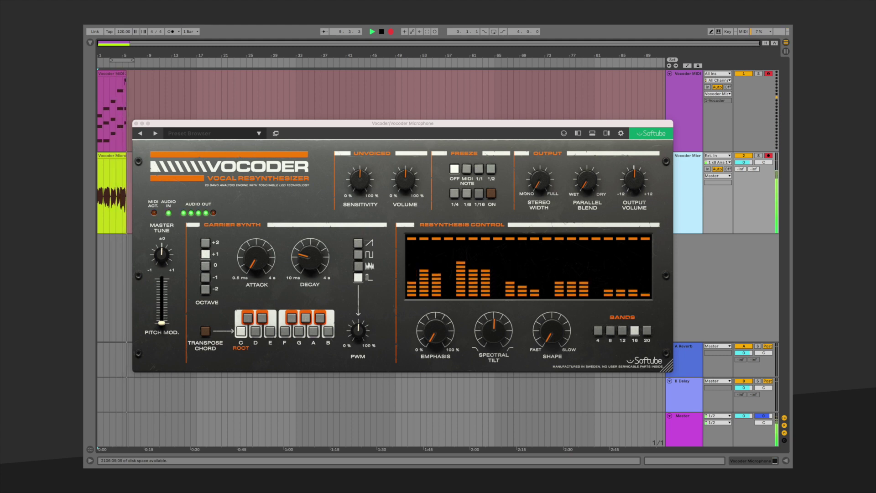
key(space)
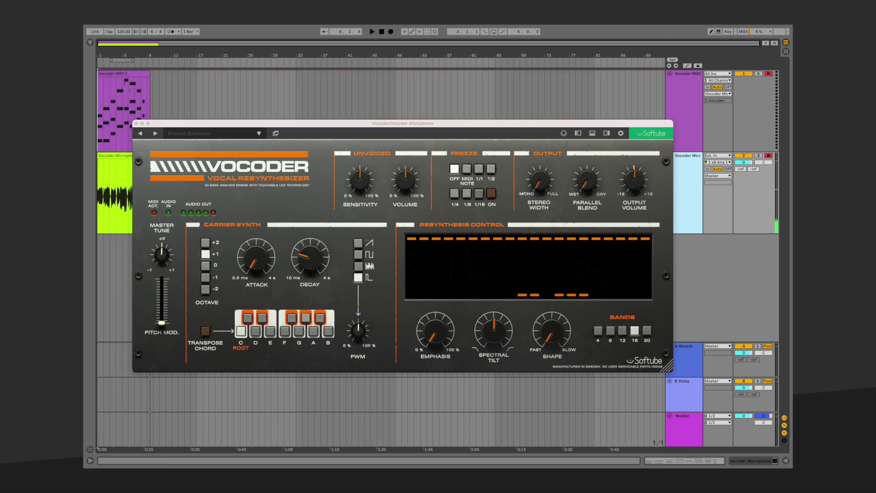
click(768, 73)
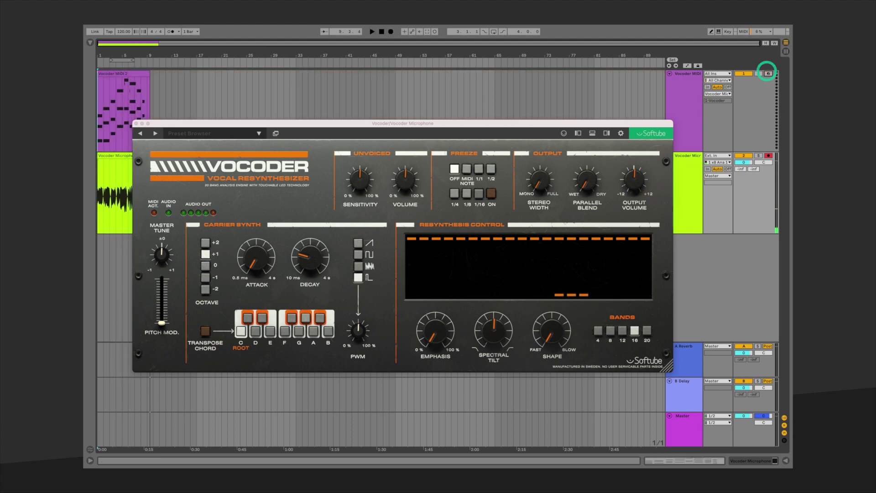
click(768, 156)
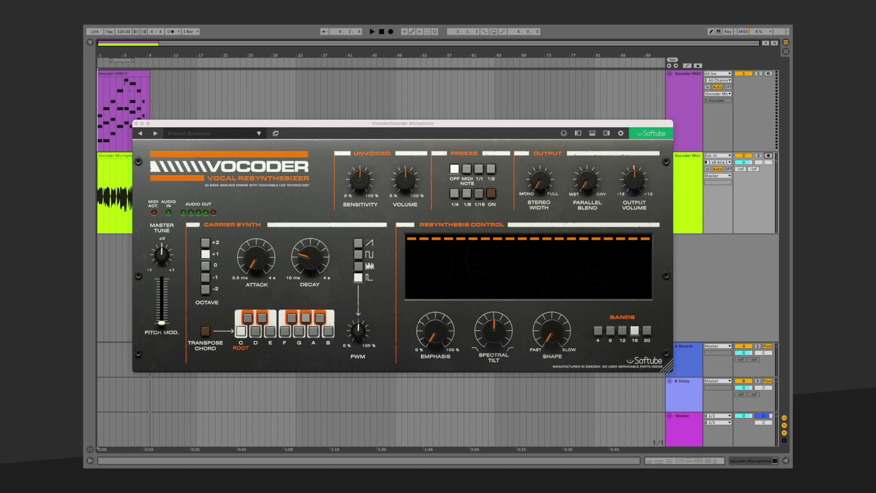
key(space)
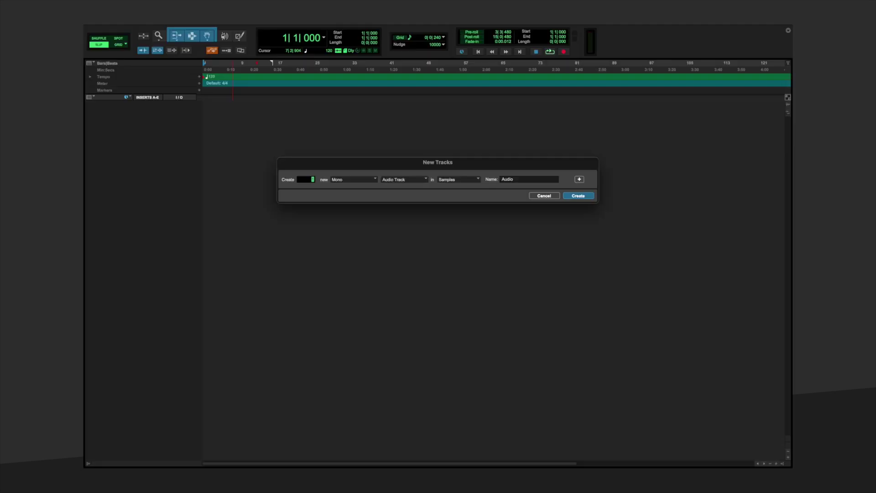
- Name the mono audio track Vocoder Microphone and add a MIDI track named Vocoder MIDI
double_click(513, 180)
text(Vocoder Microphone)
click(580, 179)
click(404, 192)
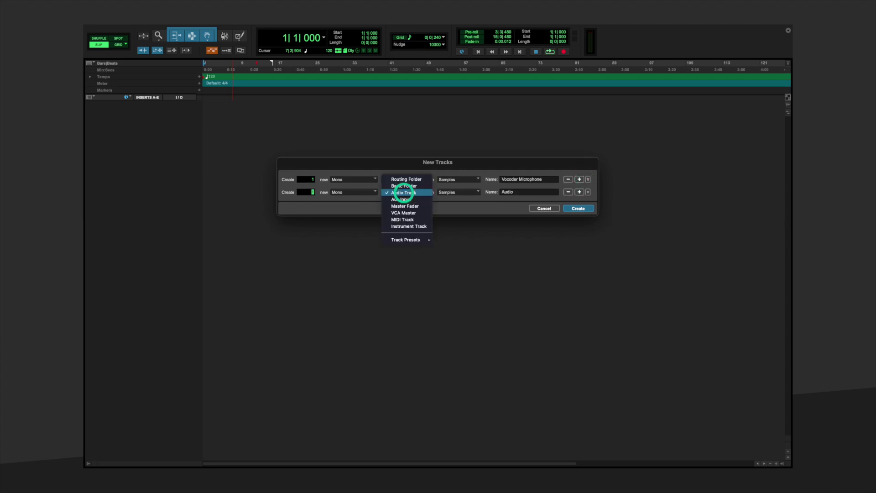
click(398, 218)
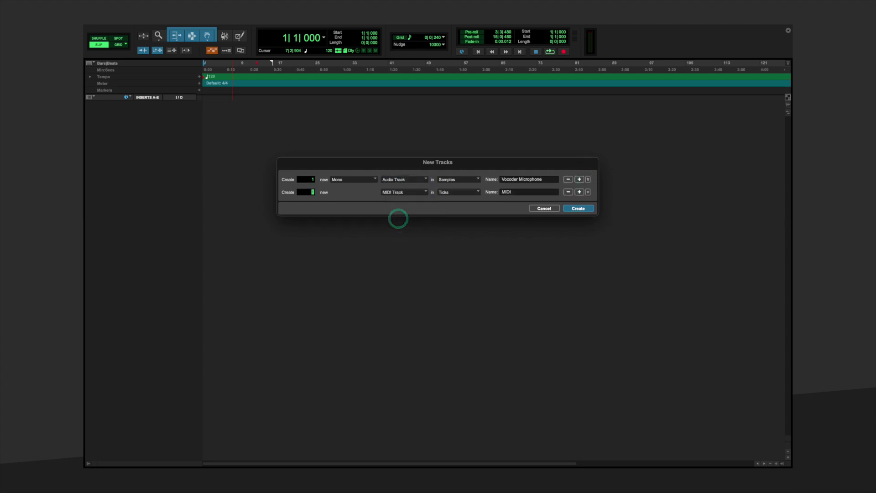
click(520, 192)
text(Vocoder)
- Create the two new tracks, then record a short microphone take onto Vocoder Microphone and stop
key(Return)
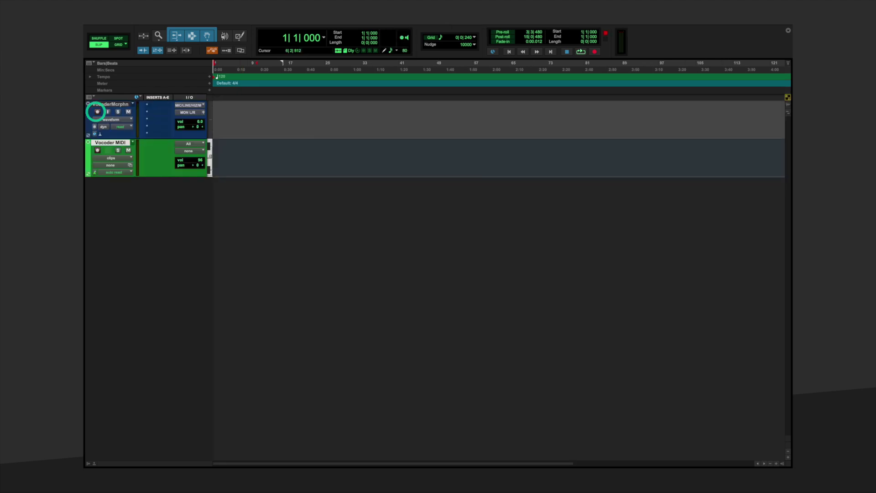
key(F12)
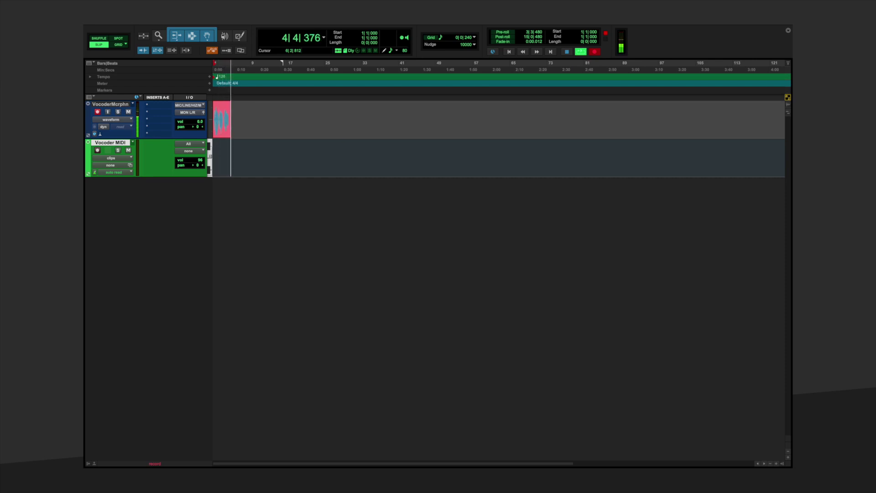
key(space)
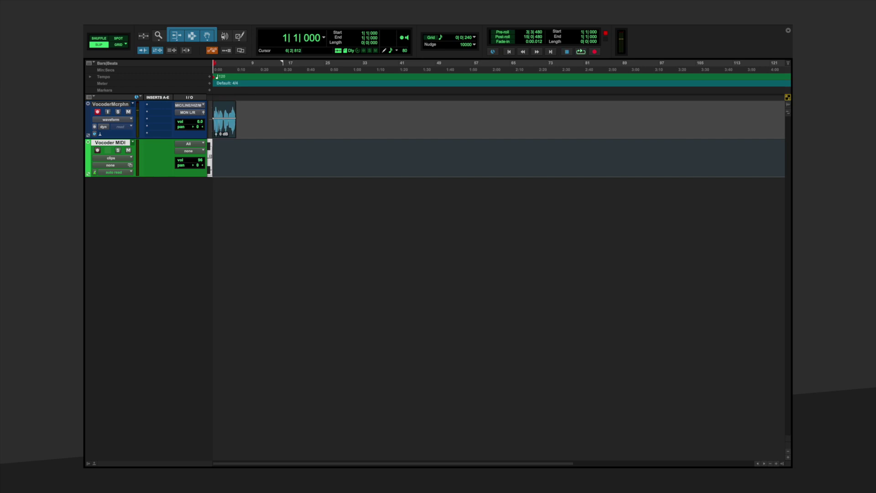
- Insert the Softube Vocoder on slot A and route Vocoder MIDI's output to Vocoder MIDI In 1 Port A channel 1
click(157, 104)
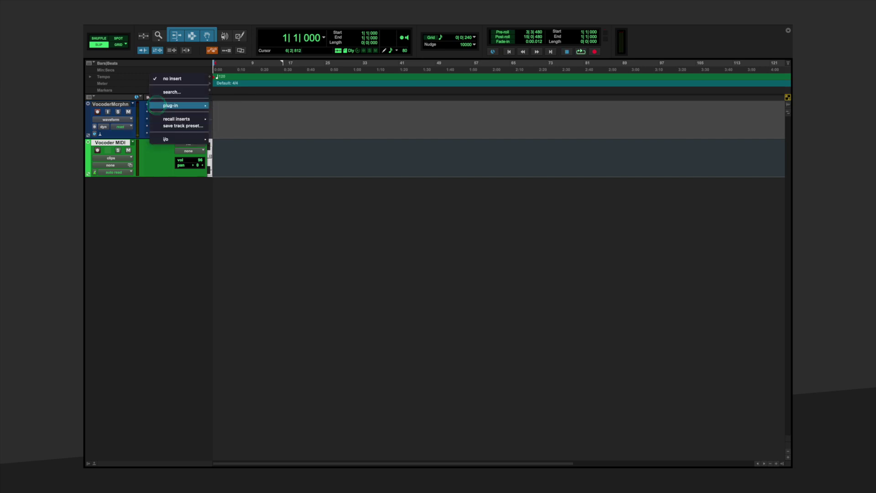
click(156, 105)
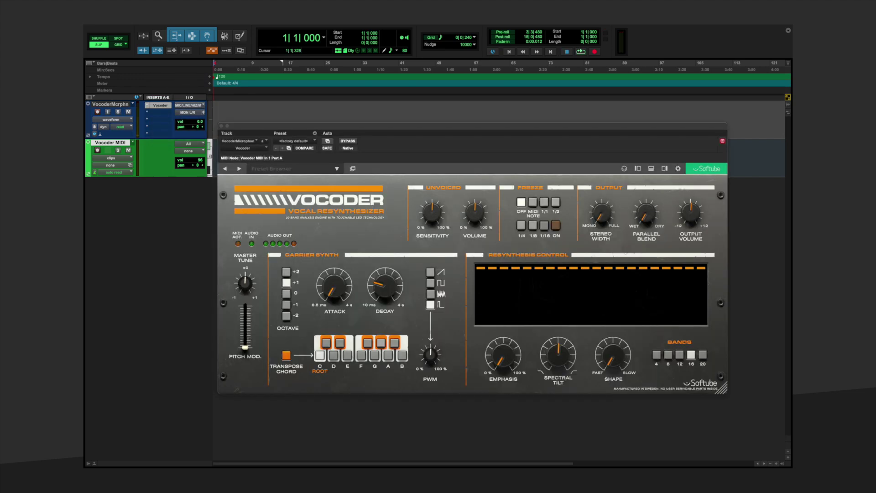
click(188, 143)
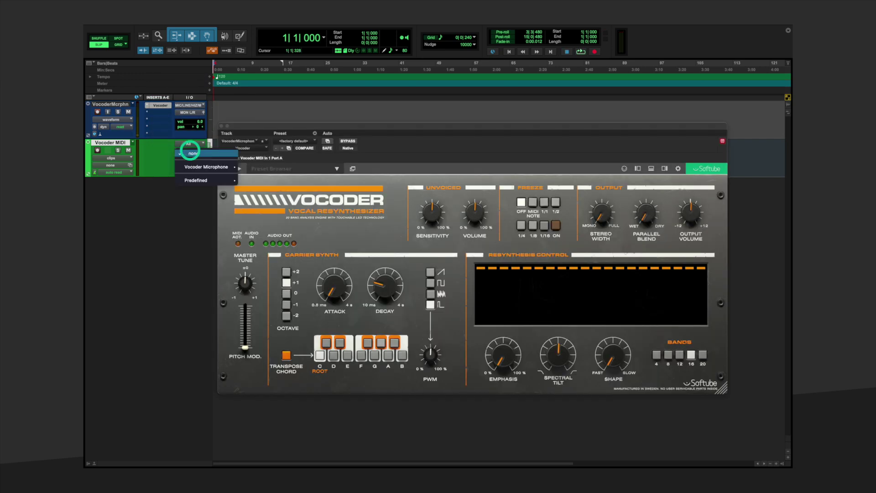
mouse_move(188, 167)
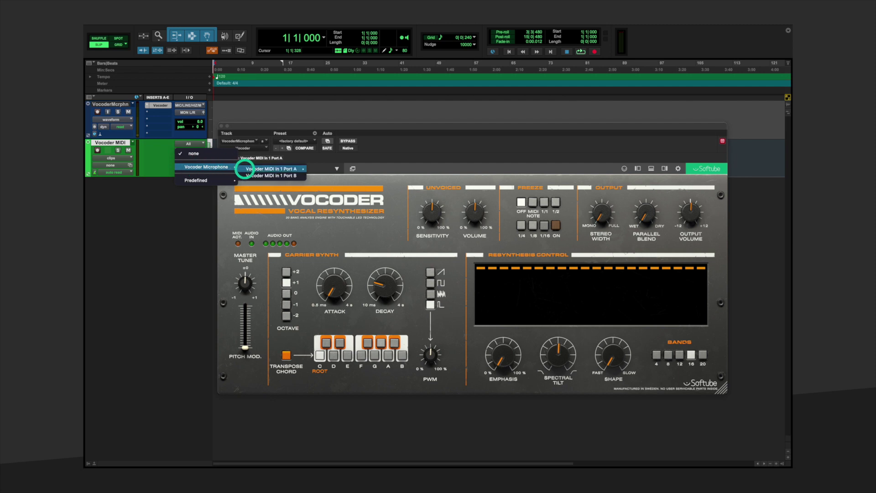
mouse_move(246, 169)
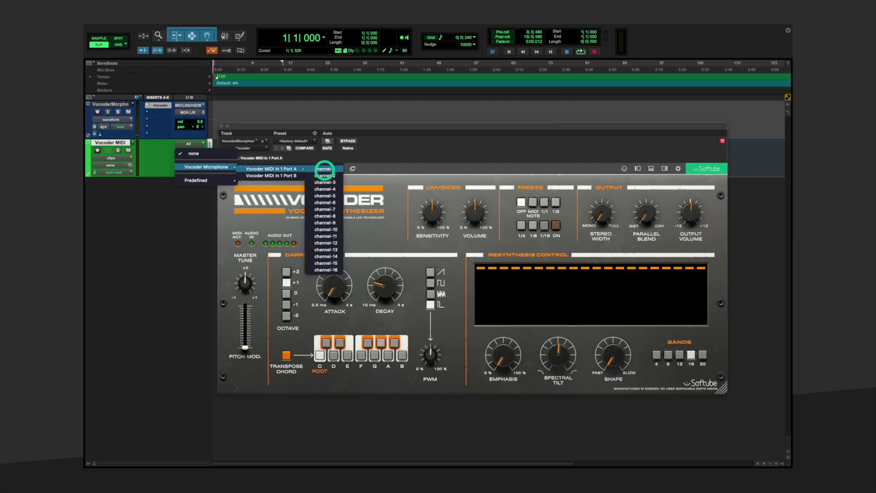
click(324, 169)
- Record-arm both Vocoder Microphone and Vocoder MIDI tracks and turn off the Vocoder's Transpose Chord
click(97, 112)
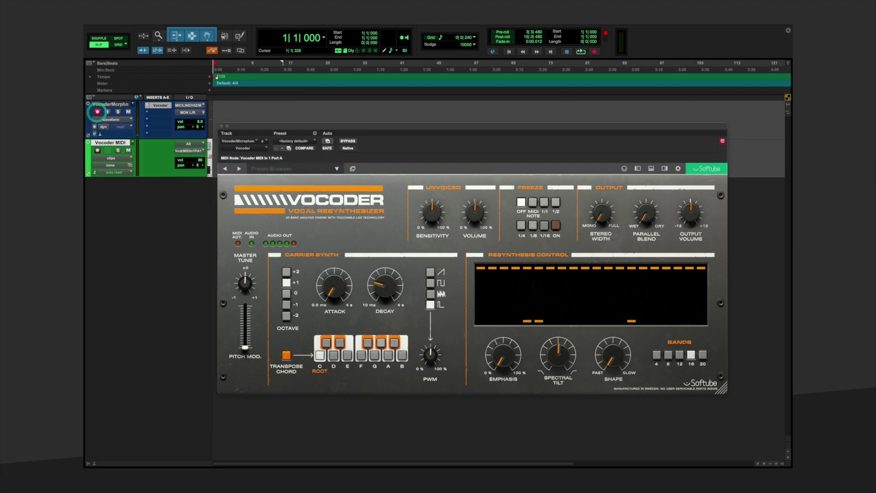
click(97, 151)
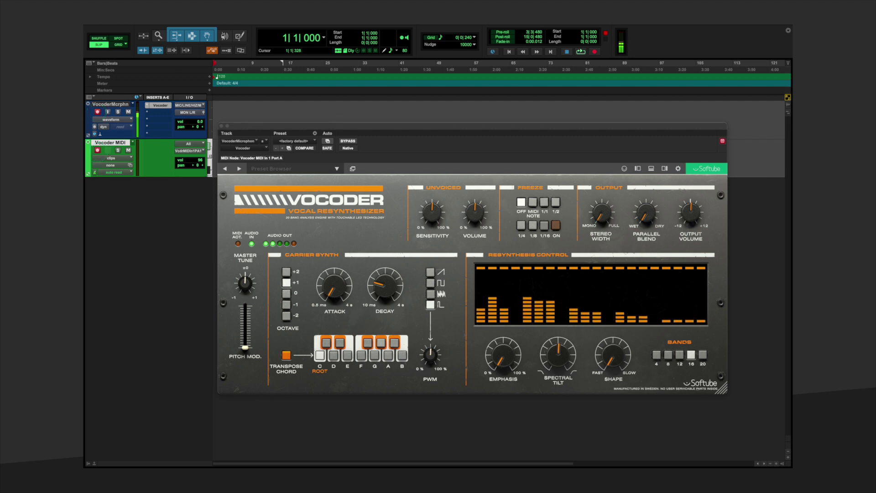
click(286, 356)
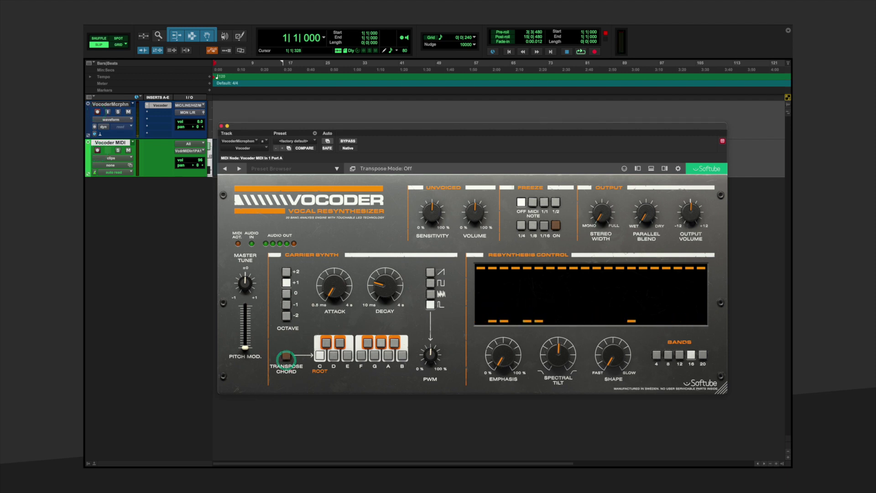
- Record a short vocoded take with Cmd+Space, stop it, and play it back
key(super+space)
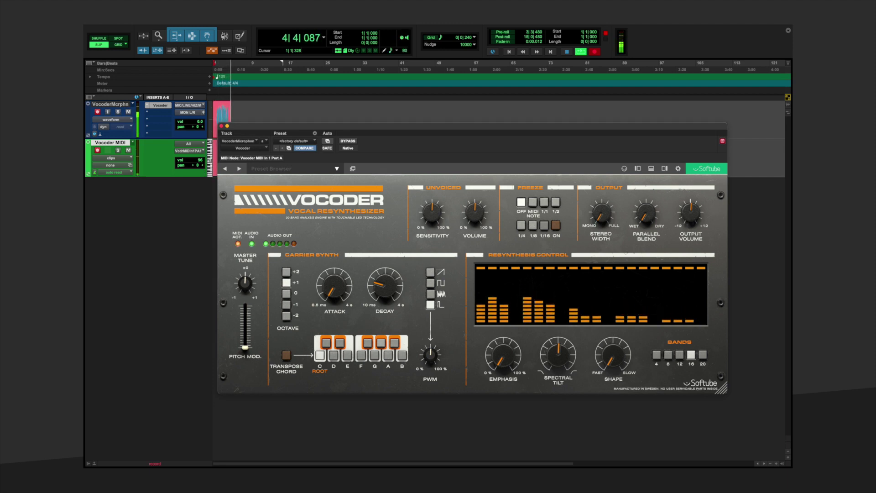
key(space)
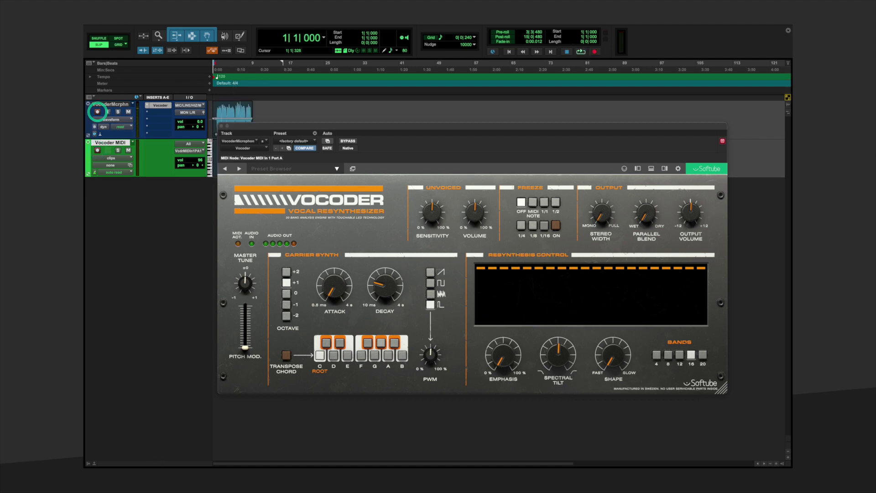
key(space)
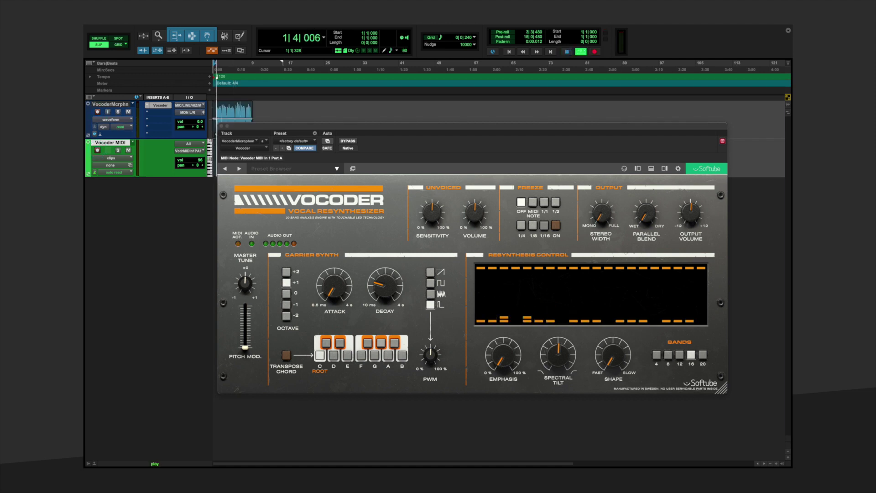